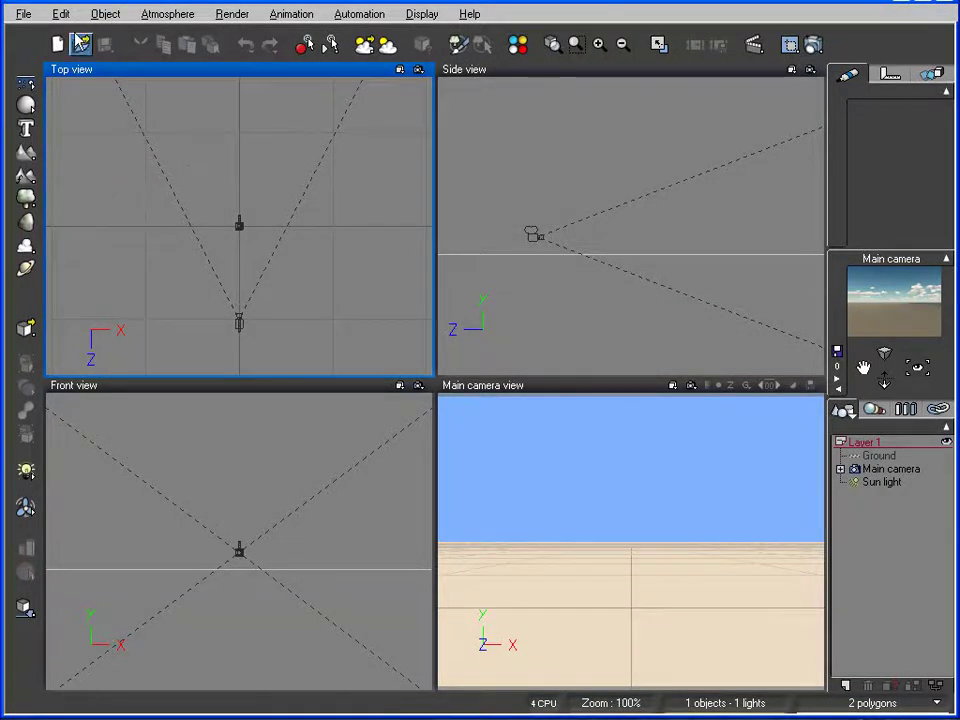
# Examine the program options for length units, snapping grid resolution, world coordinate system and rotation order
pyautogui.click(21, 13)
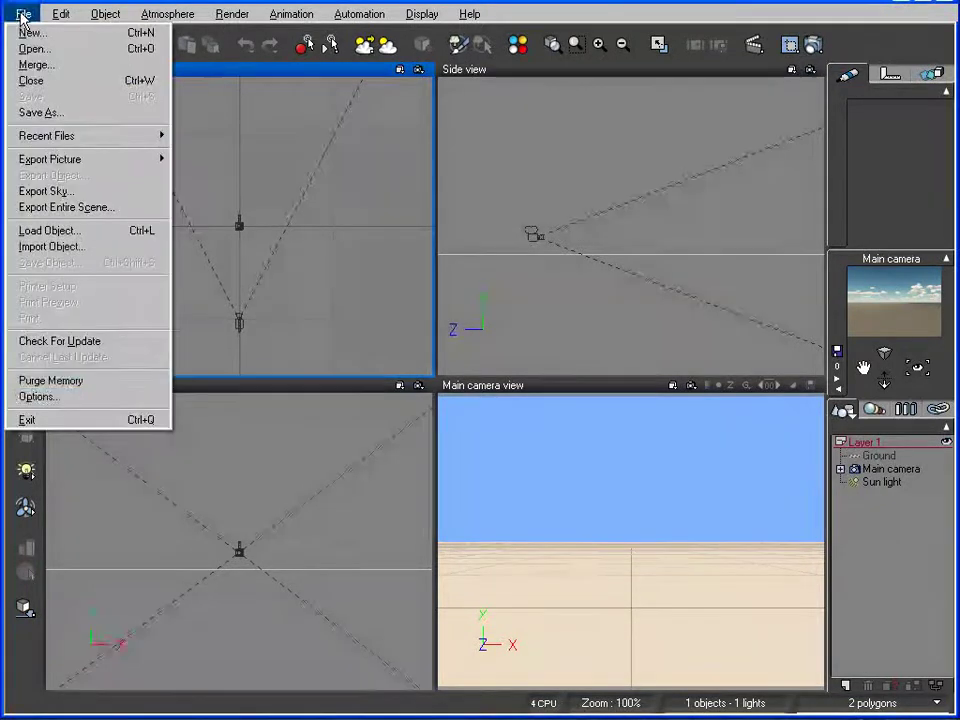
pyautogui.click(58, 398)
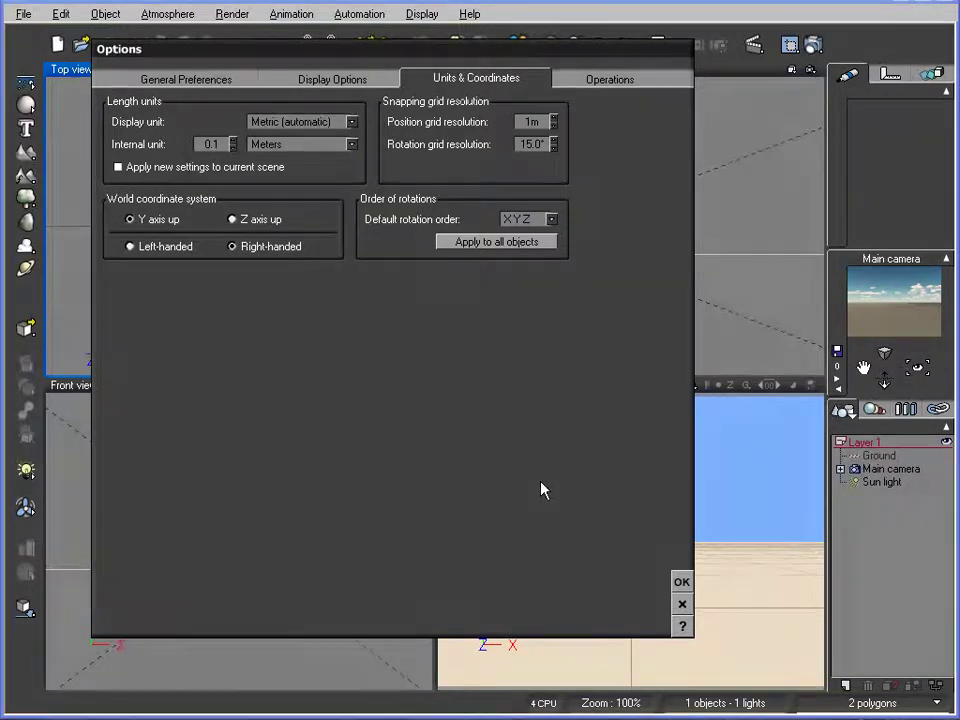
pyautogui.click(683, 605)
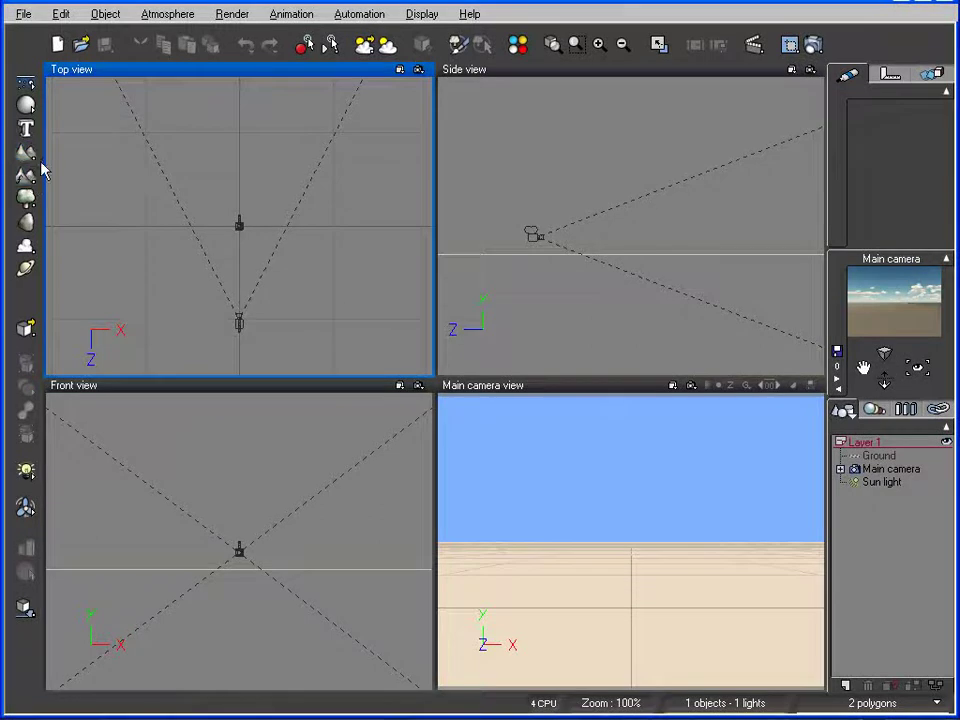
# Add a standard terrain, plus a second fractal terrain 256 wide and 256 high
pyautogui.click(27, 151)
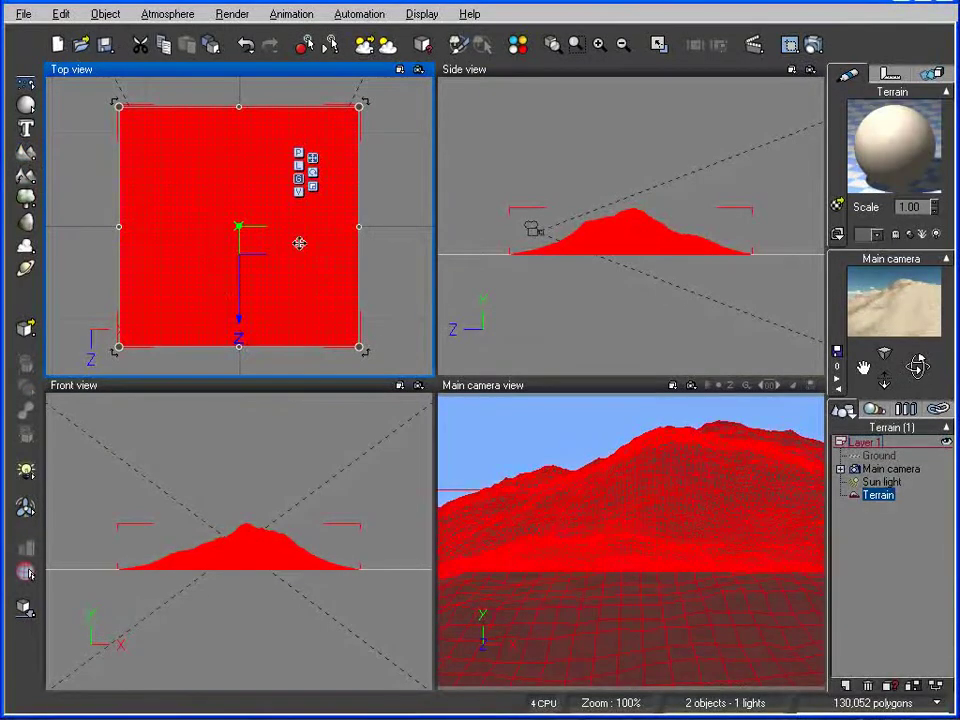
pyautogui.rightClick(26, 153)
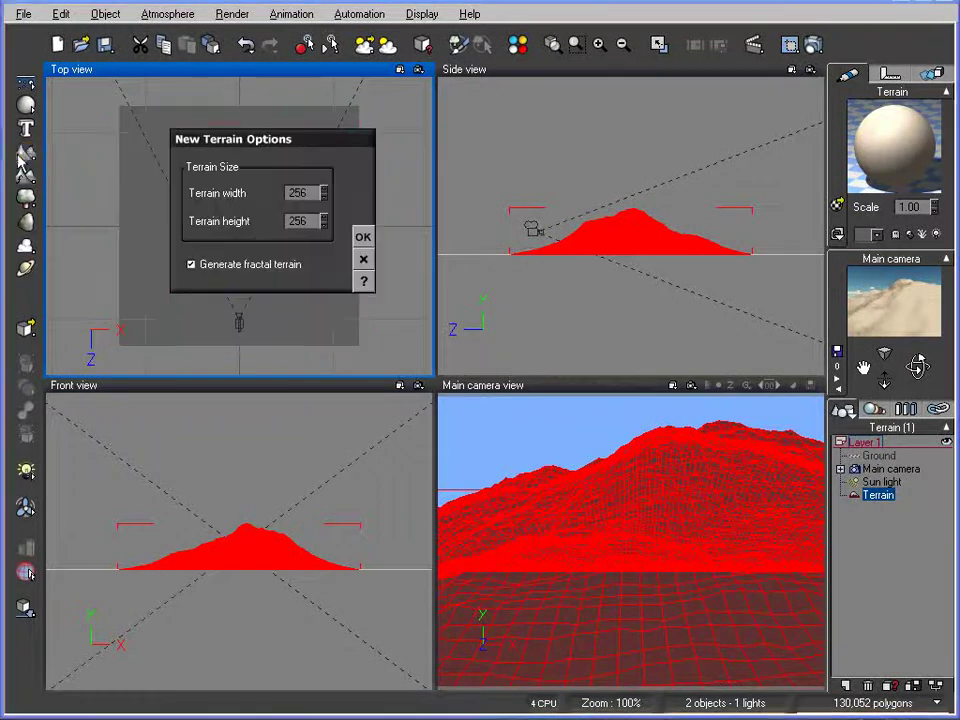
pyautogui.click(366, 238)
pyautogui.click(709, 465)
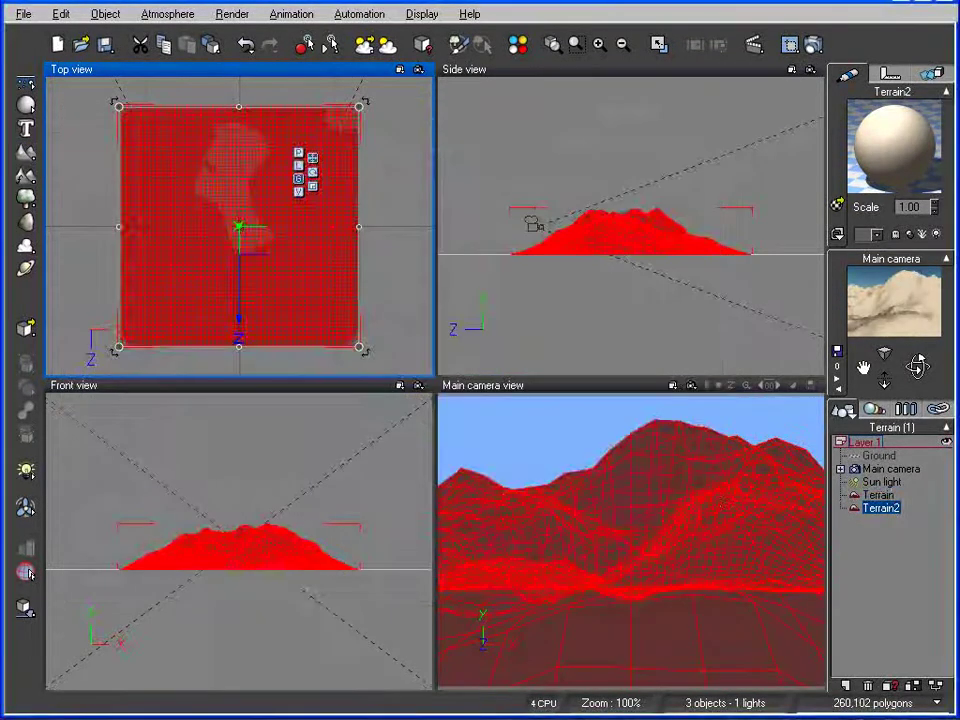
# Browse the Infinite Terrains and Procedural Terrains collections of terrain models without loading one
pyautogui.rightClick(30, 178)
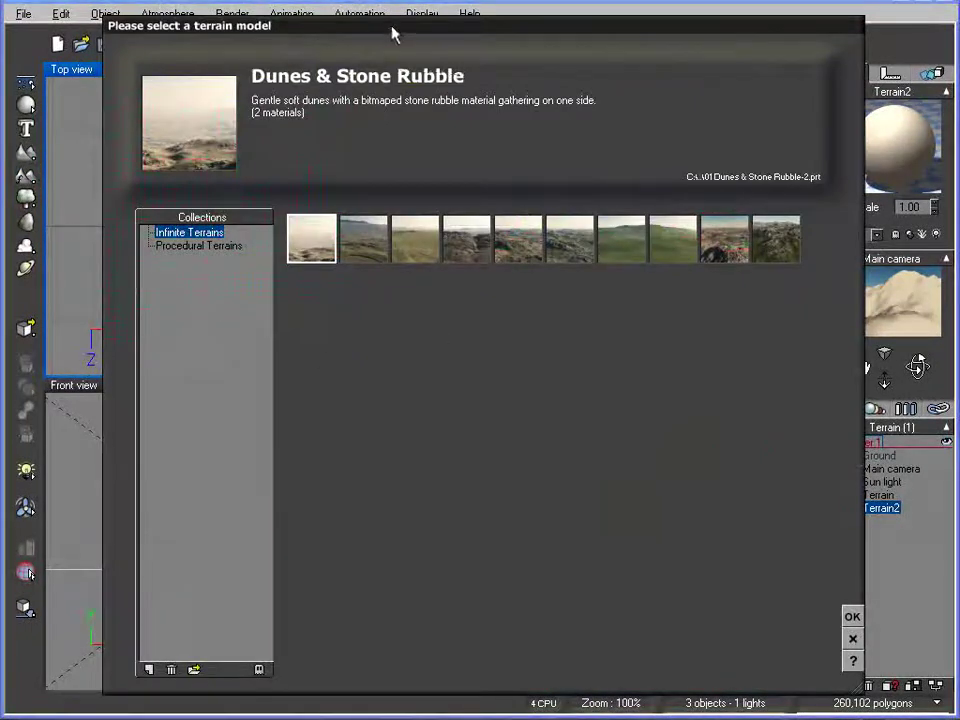
pyautogui.moveTo(391, 35); pyautogui.dragTo(385, 39)
pyautogui.click(196, 251)
pyautogui.click(192, 238)
pyautogui.click(196, 250)
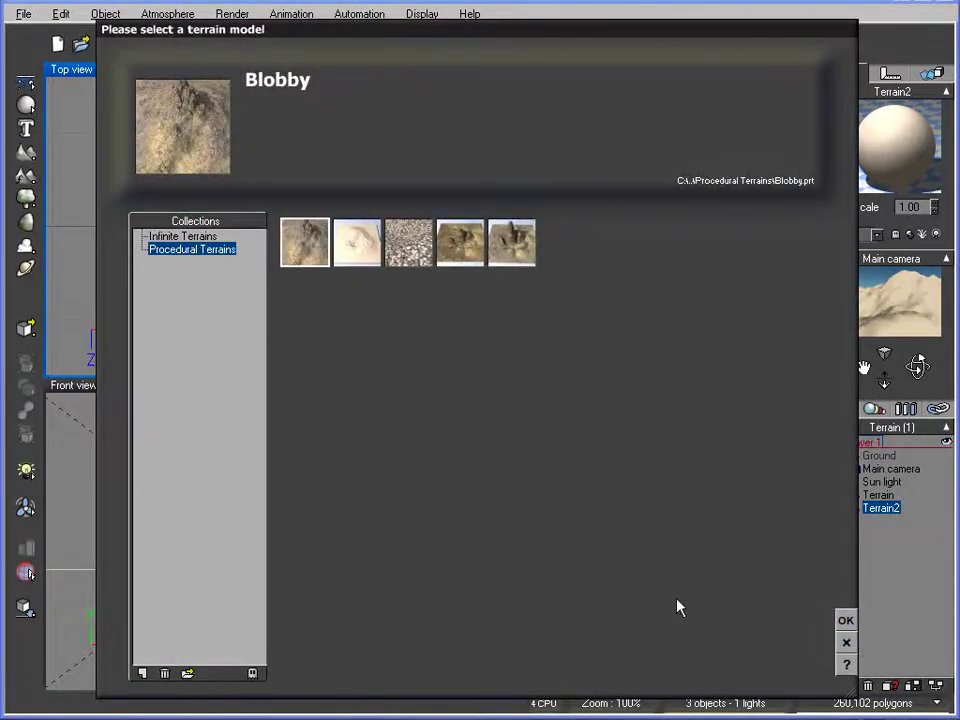
pyautogui.click(846, 642)
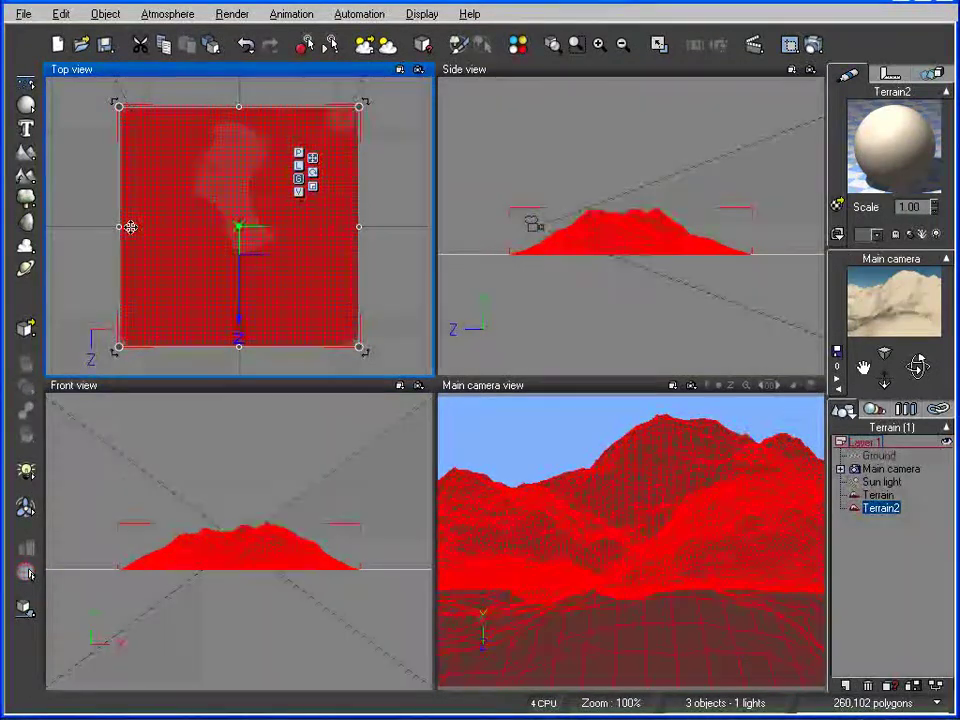
# Add a water plane to the scene and review its surface altitude, wave and foam options
pyautogui.click(24, 84)
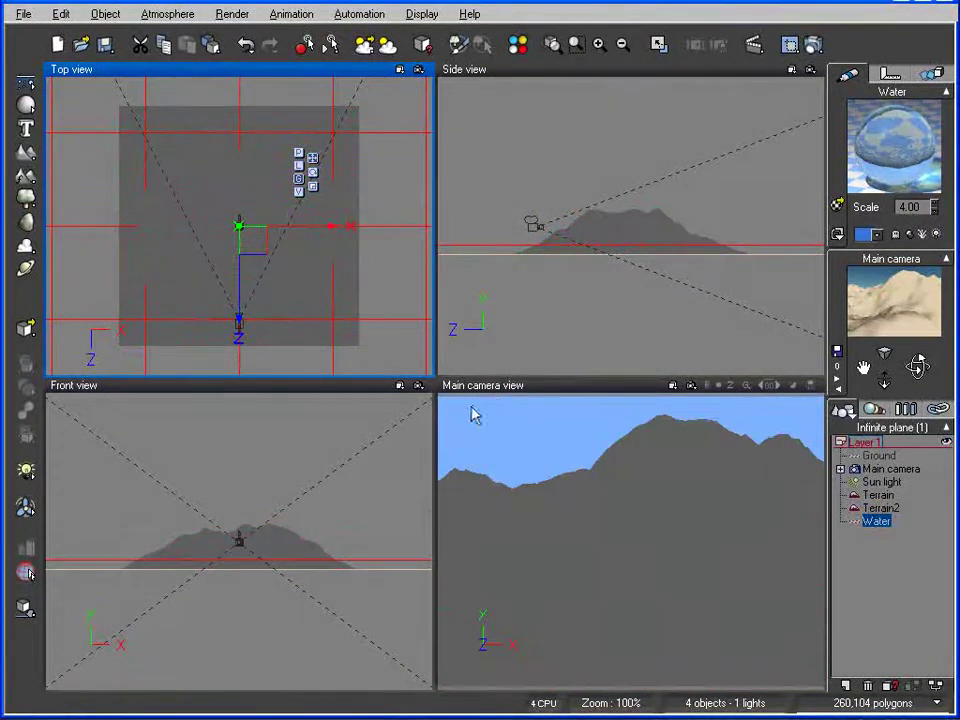
pyautogui.rightClick(872, 526)
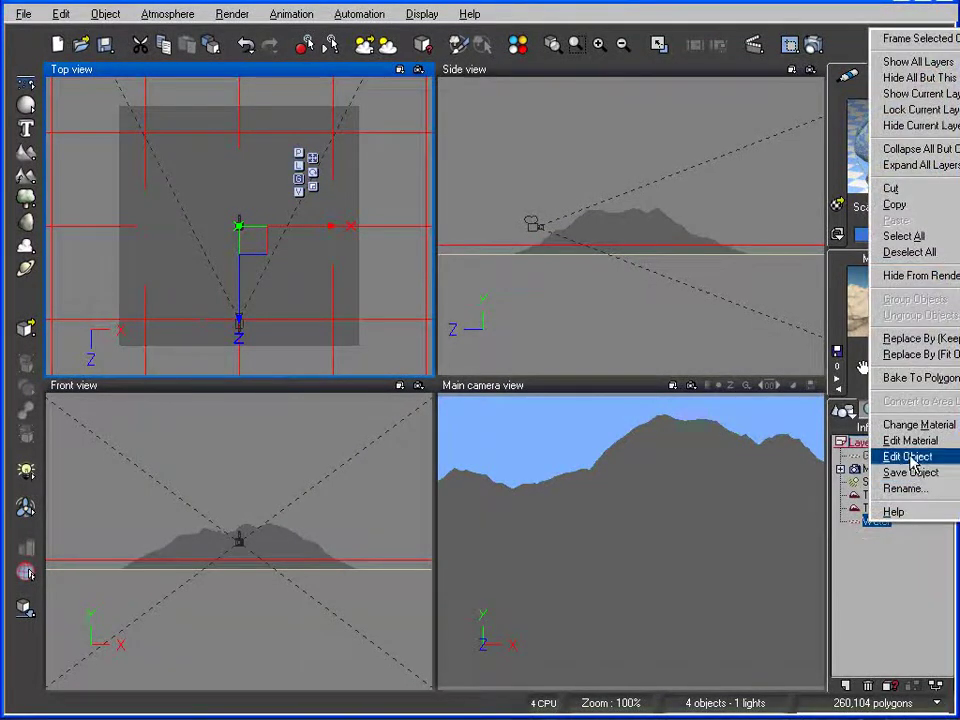
pyautogui.click(910, 457)
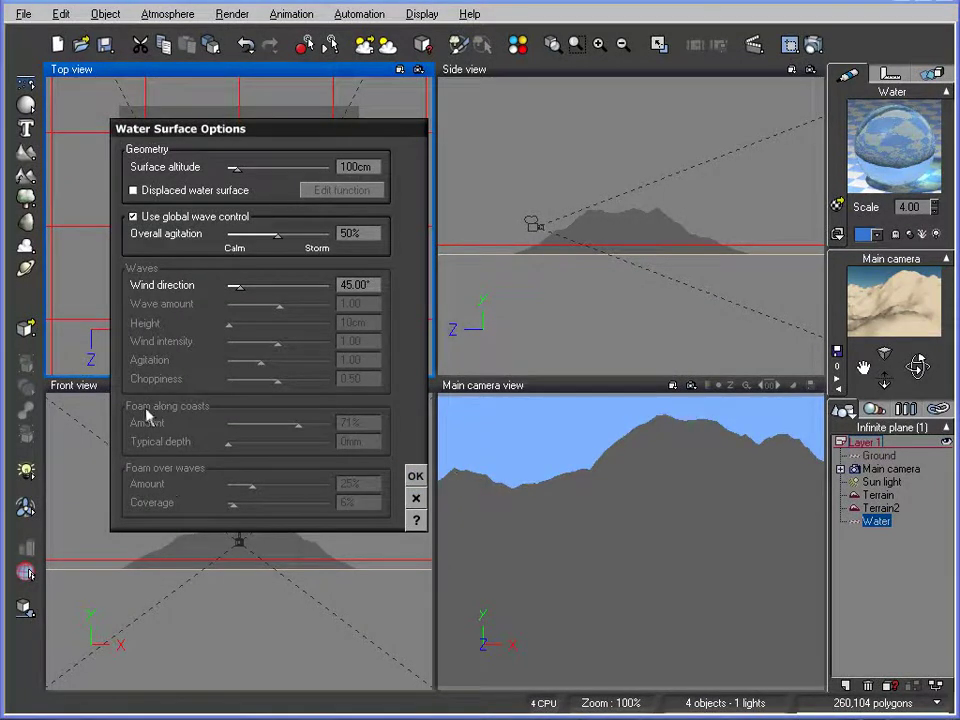
pyautogui.click(416, 477)
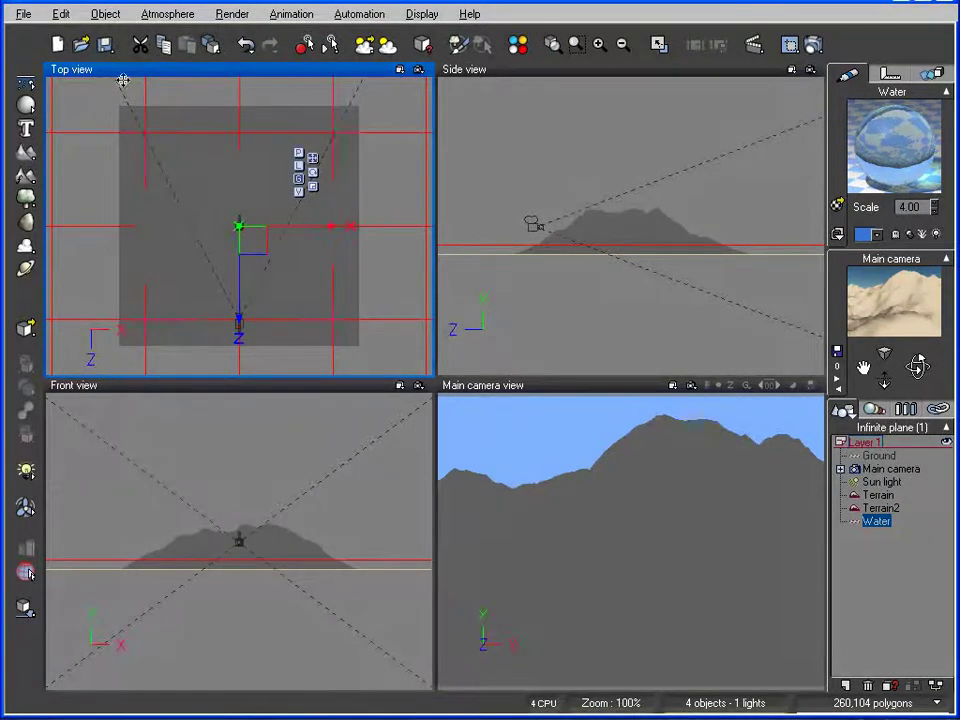
# Add a Thick, High Cumulus cloud layer from the Spectral 2 collection to the atmosphere
pyautogui.click(168, 14)
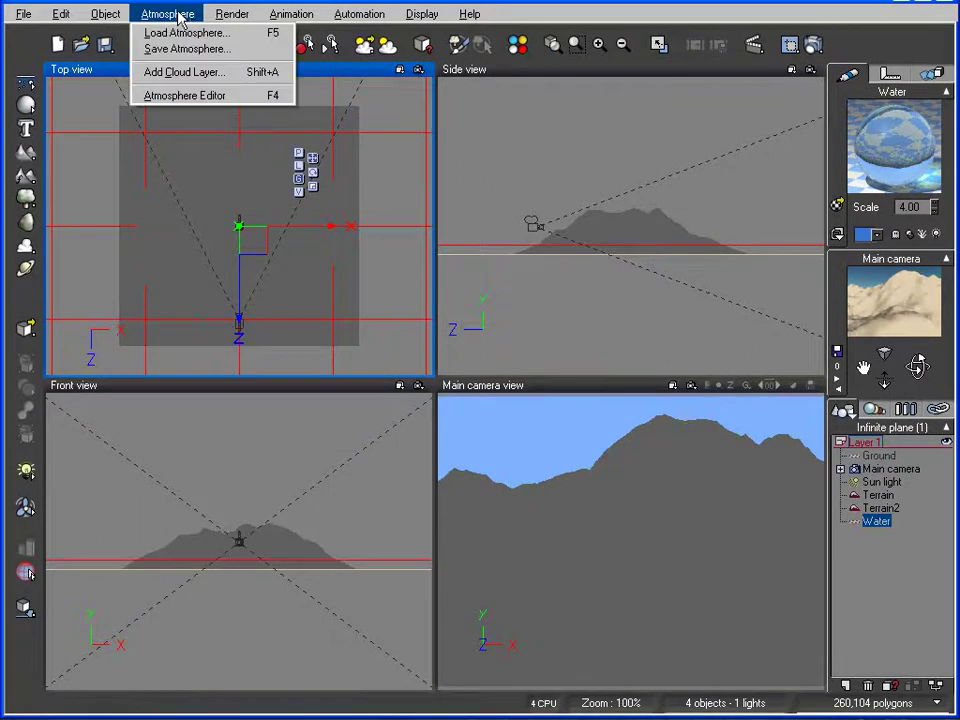
pyautogui.click(168, 73)
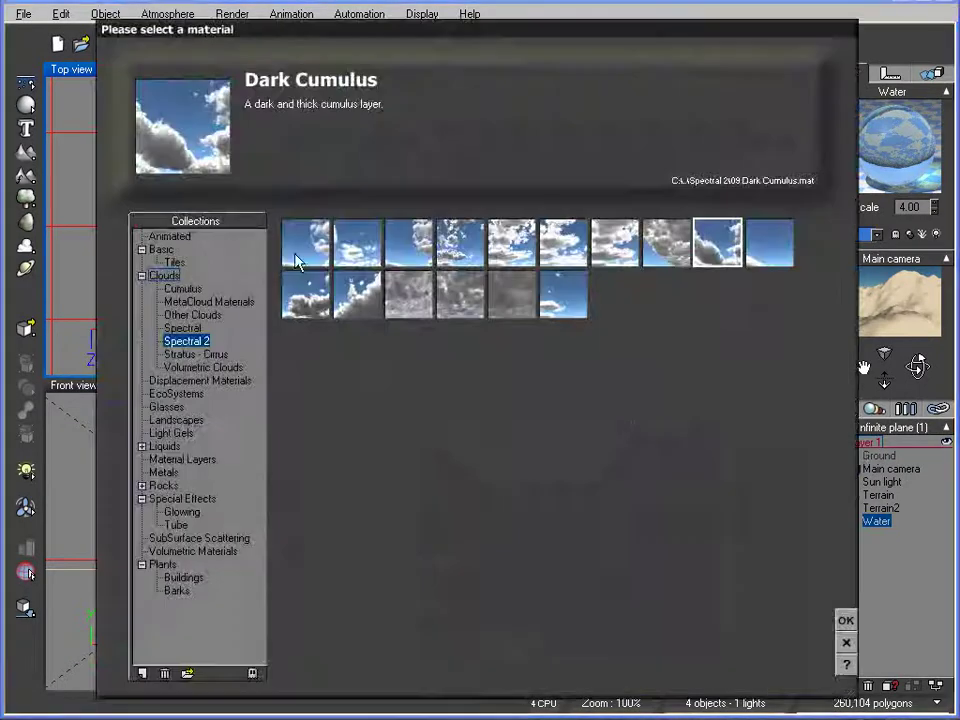
pyautogui.moveTo(585, 45); pyautogui.dragTo(588, 28)
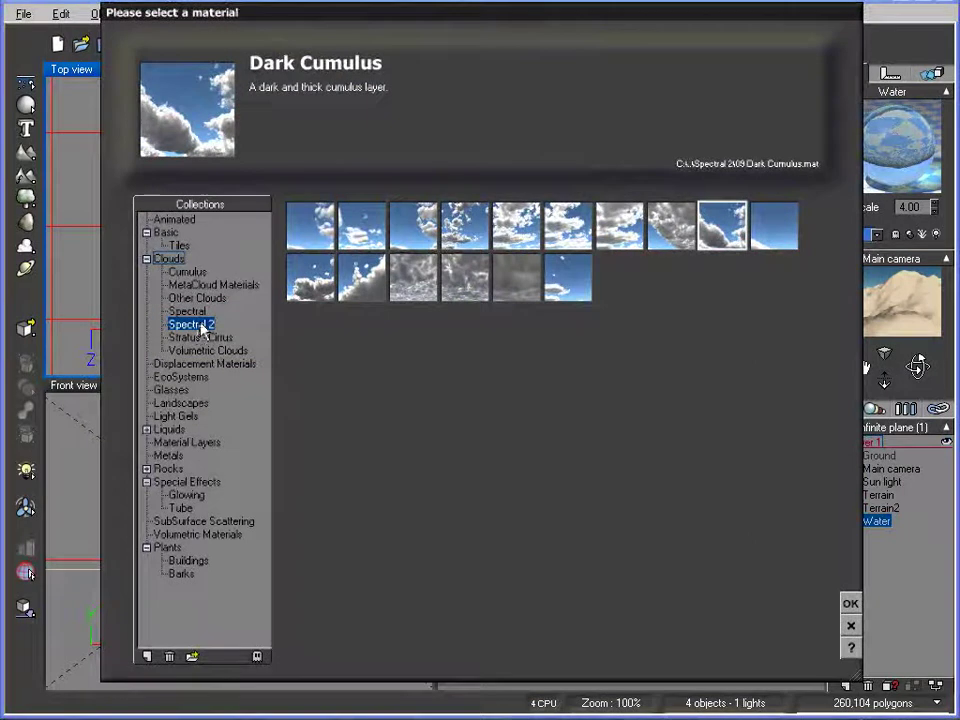
pyautogui.click(670, 225)
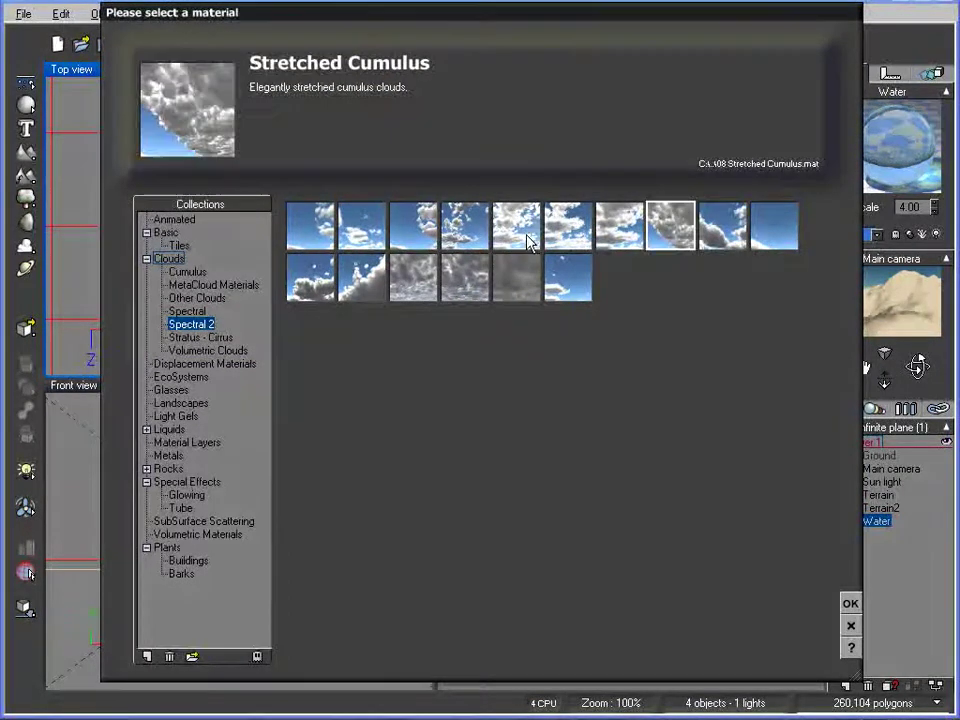
pyautogui.click(488, 230)
pyautogui.click(412, 287)
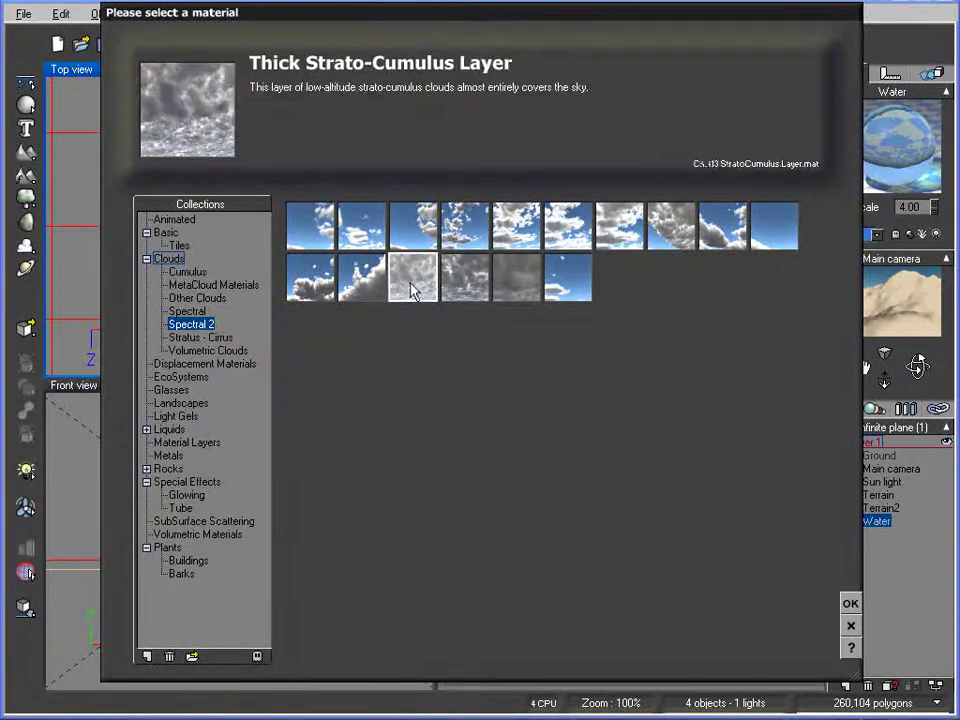
pyautogui.click(310, 277)
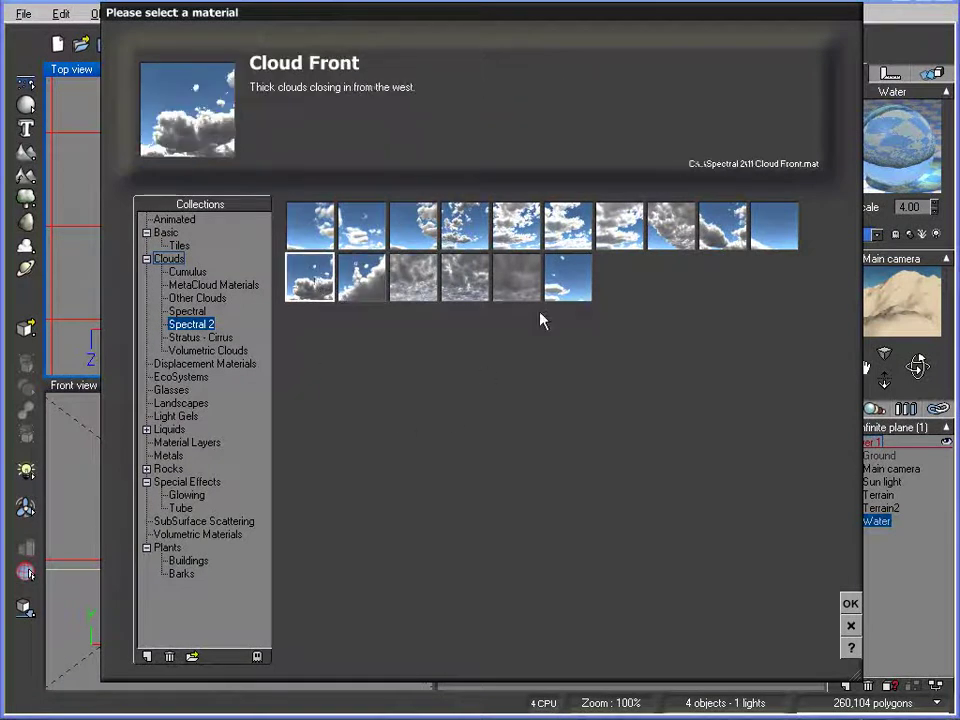
pyautogui.click(712, 240)
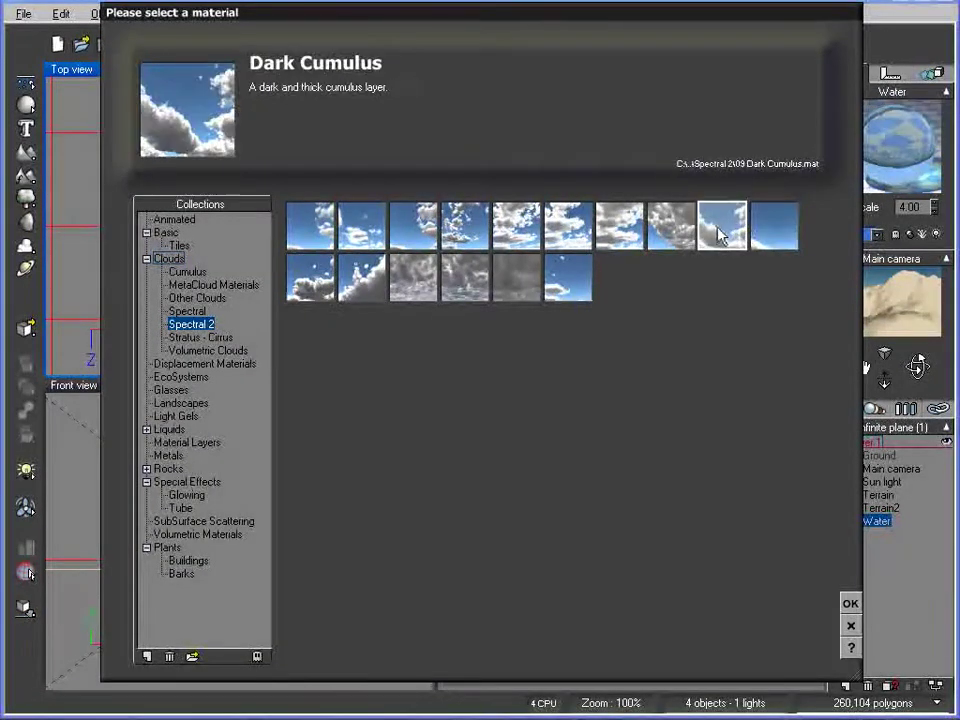
pyautogui.click(668, 244)
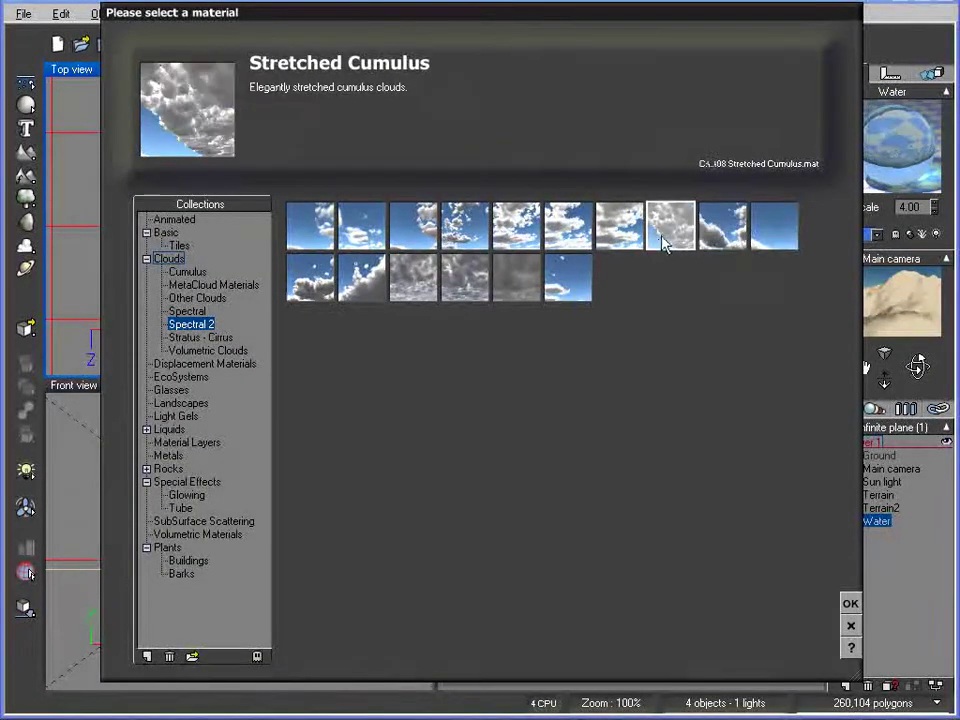
pyautogui.click(573, 238)
pyautogui.click(850, 604)
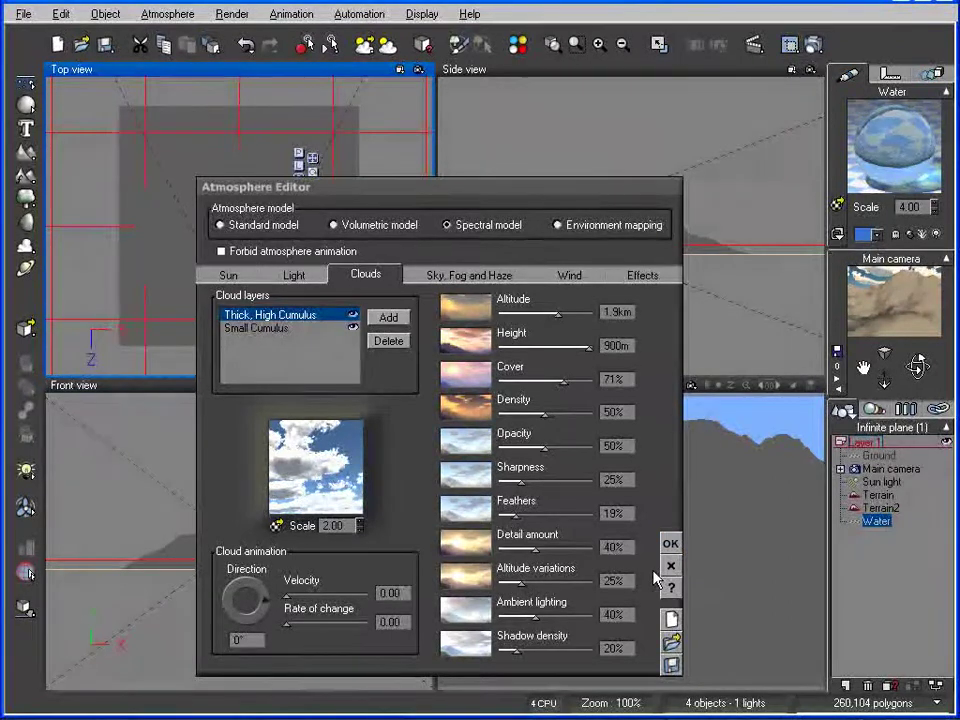
pyautogui.click(671, 546)
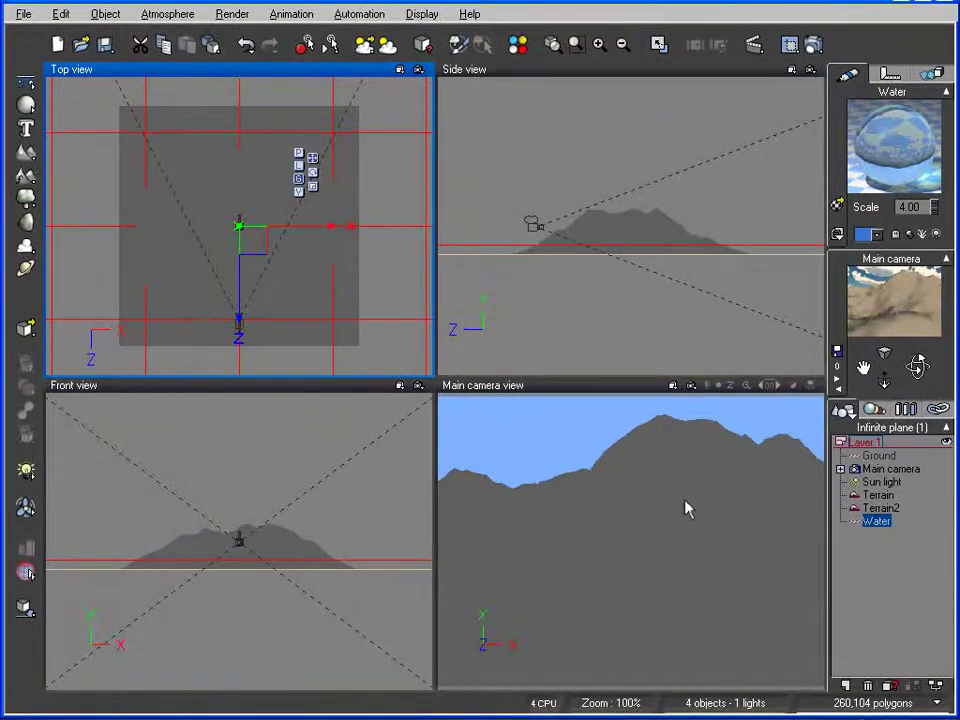
# Examine the water object's function graph with its Position, Orientation and Size nodes in a smaller editor window
pyautogui.click(937, 686)
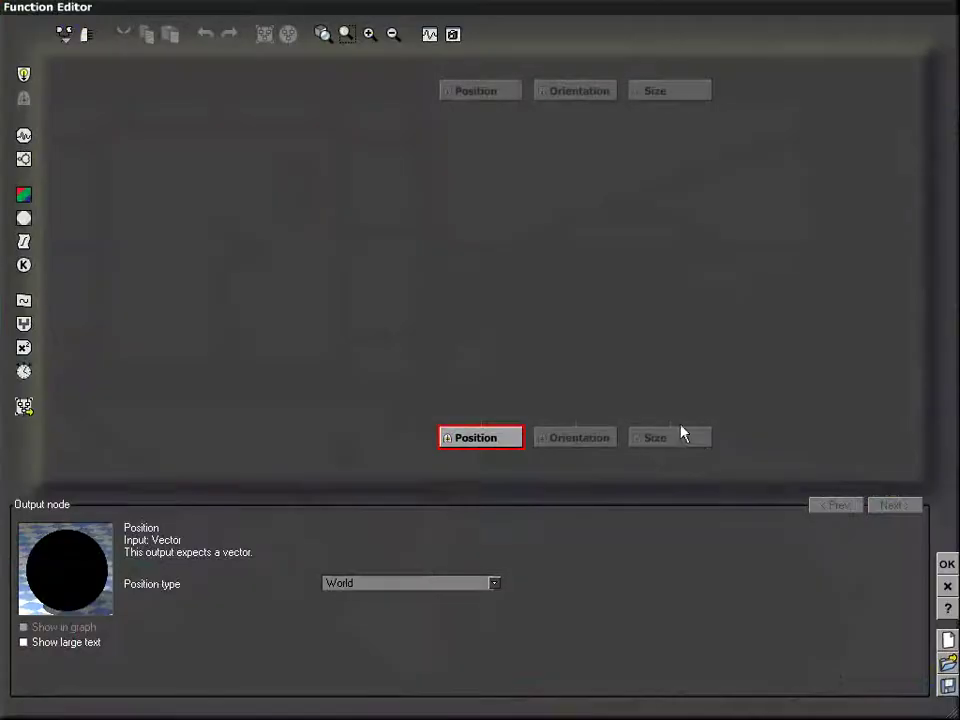
pyautogui.moveTo(950, 712); pyautogui.dragTo(746, 592)
pyautogui.moveTo(485, 74); pyautogui.dragTo(574, 161)
pyautogui.moveTo(463, 11); pyautogui.dragTo(562, 75)
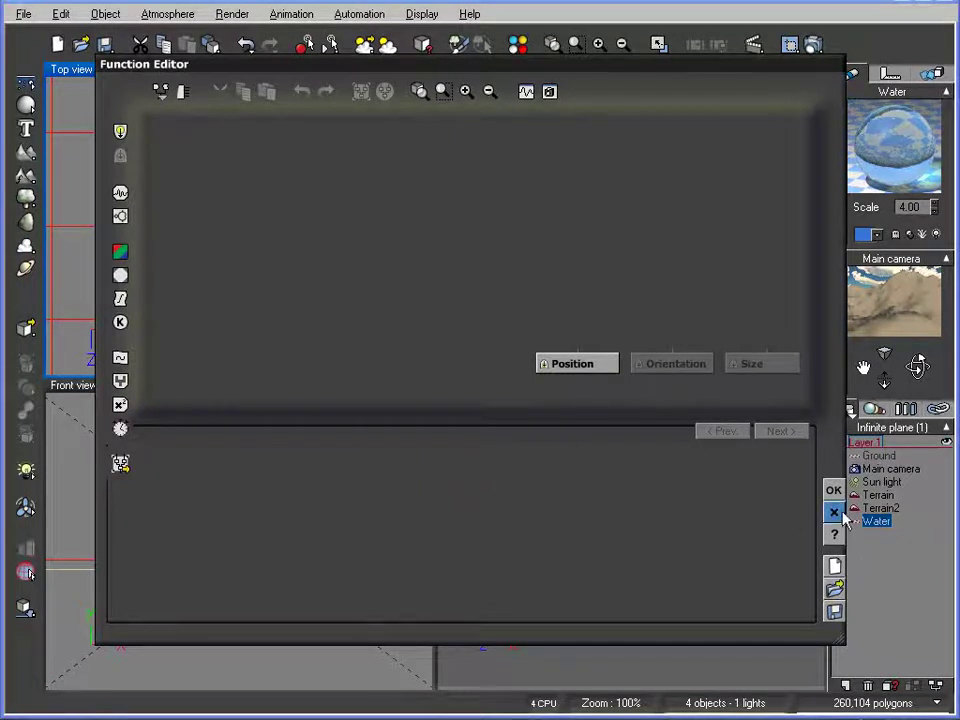
pyautogui.moveTo(455, 56); pyautogui.dragTo(437, 66)
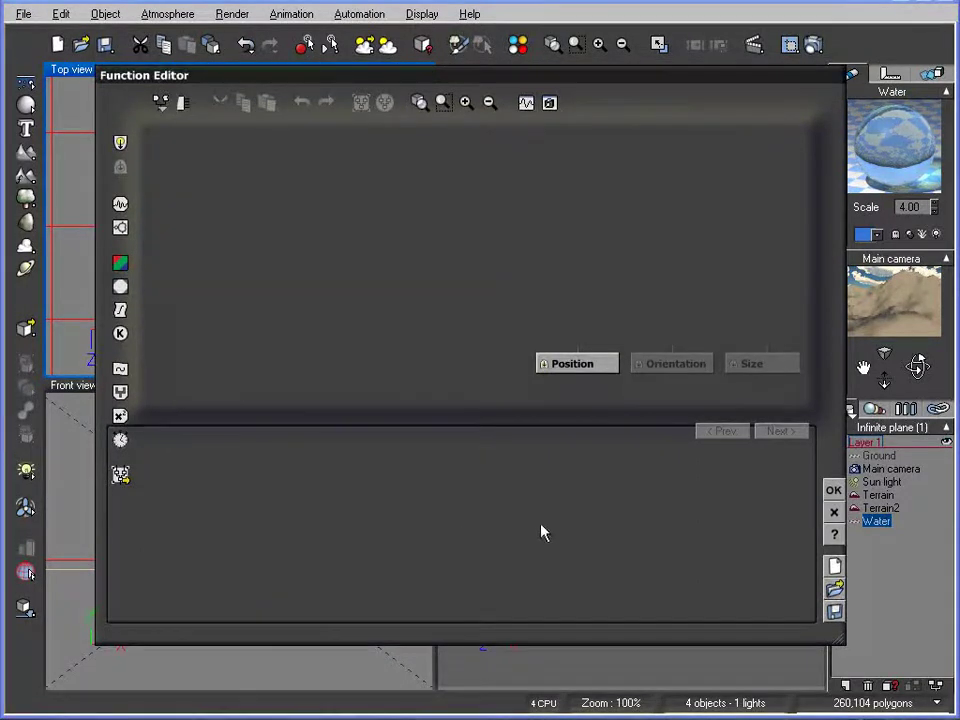
pyautogui.click(835, 514)
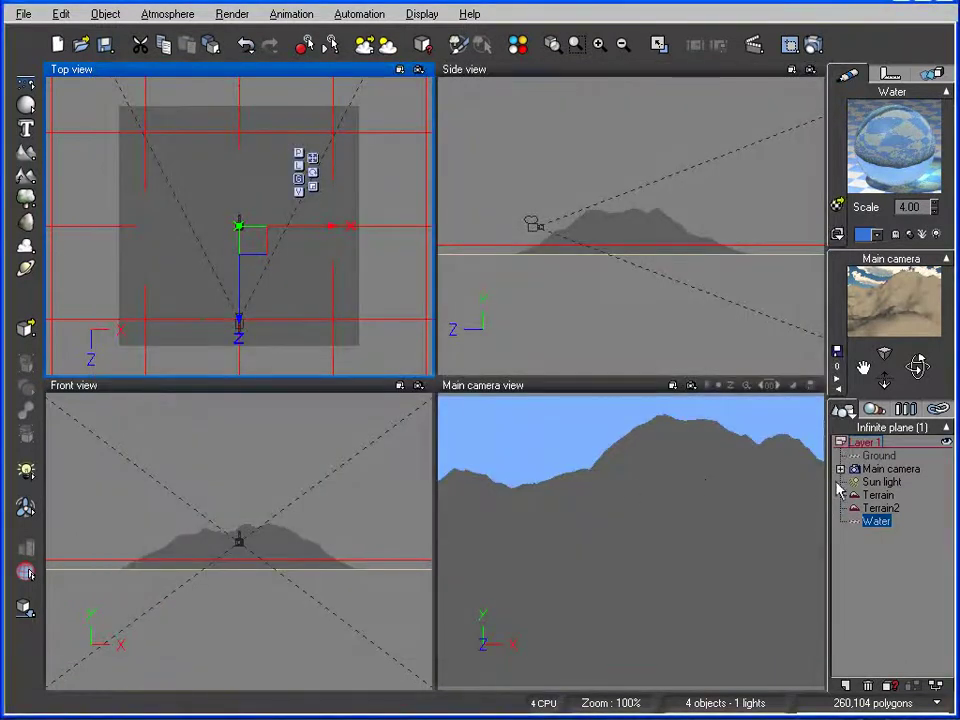
# Open the bump function graph of the Foam layer in the water material
pyautogui.rightClick(880, 148)
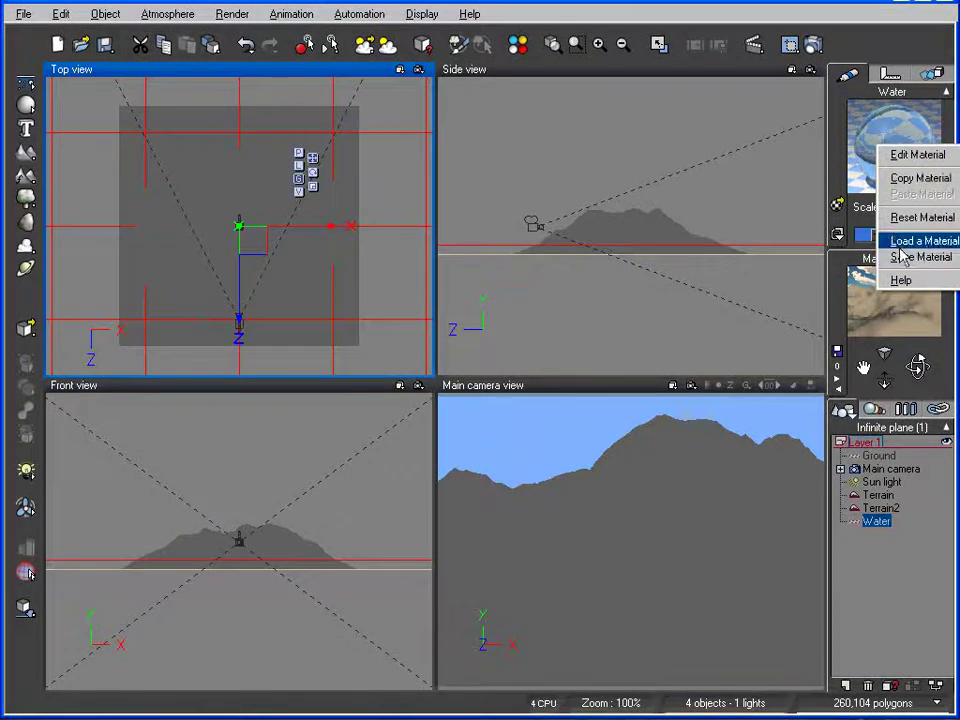
pyautogui.click(893, 154)
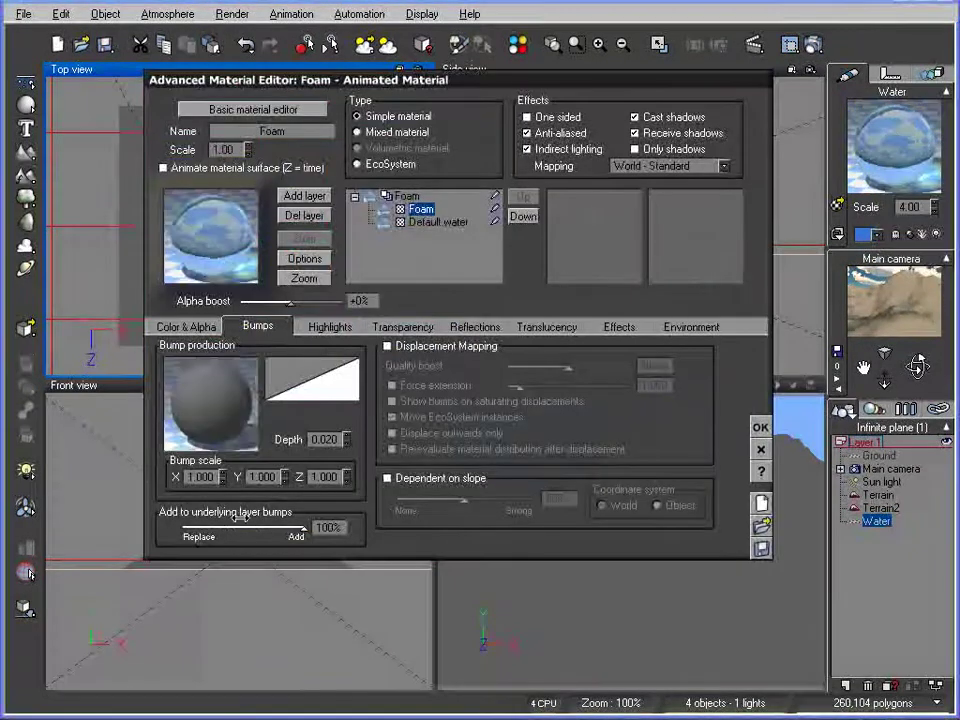
pyautogui.rightClick(202, 395)
pyautogui.click(240, 403)
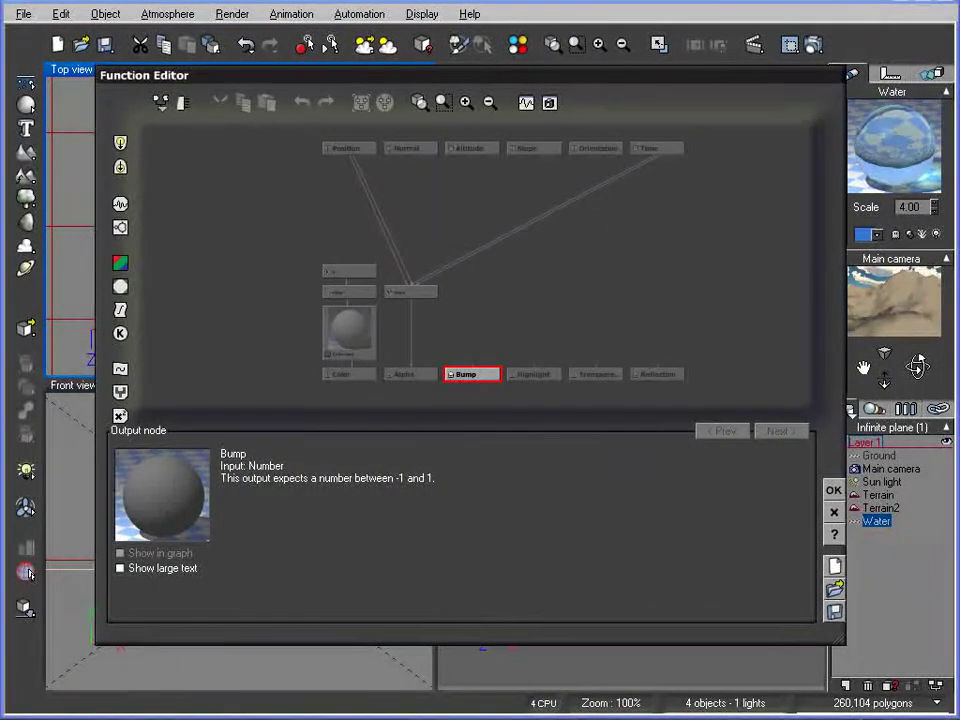
# Review the types of input nodes that can be added to the function graph
pyautogui.click(163, 150)
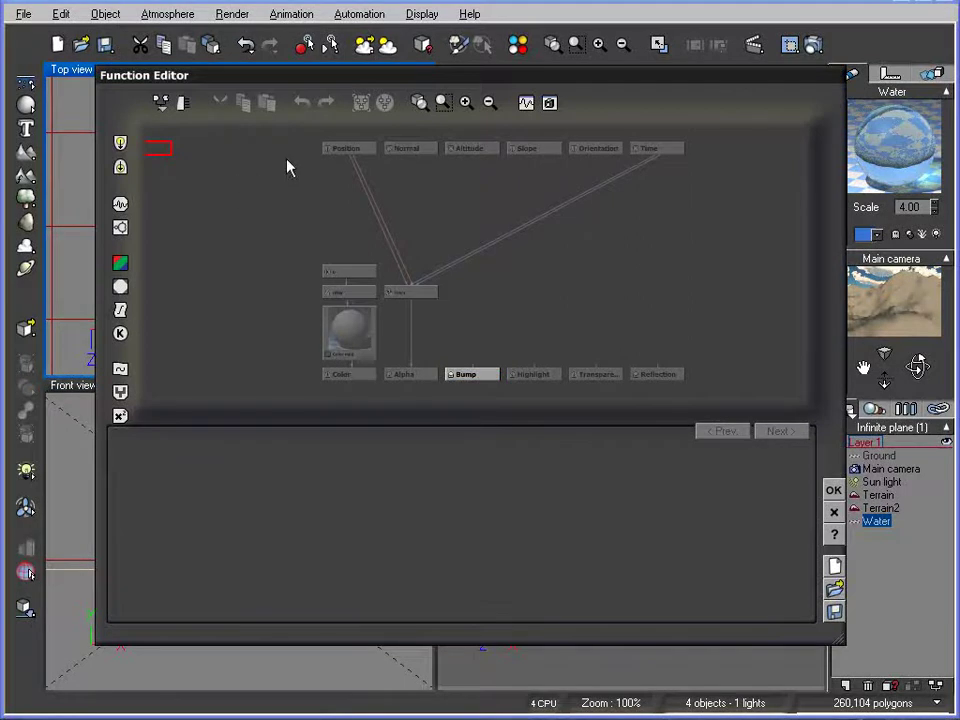
pyautogui.click(120, 144)
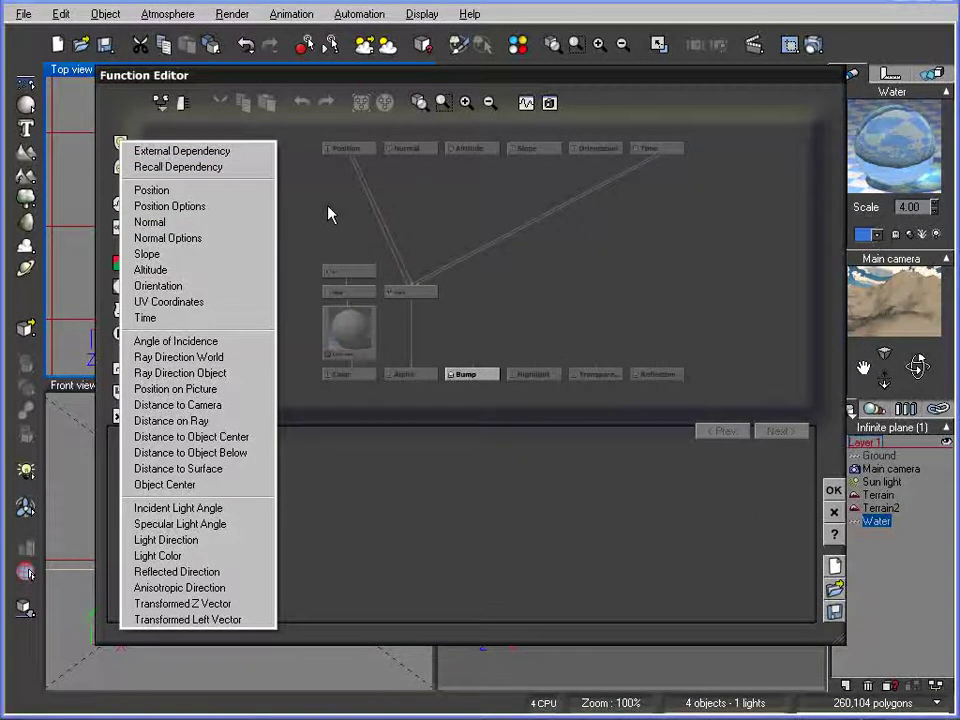
pyautogui.click(640, 273)
# Group the nodes feeding the Color and Alpha outputs into one MetaNode and reposition it in the graph
pyautogui.moveTo(297, 220); pyautogui.dragTo(466, 358)
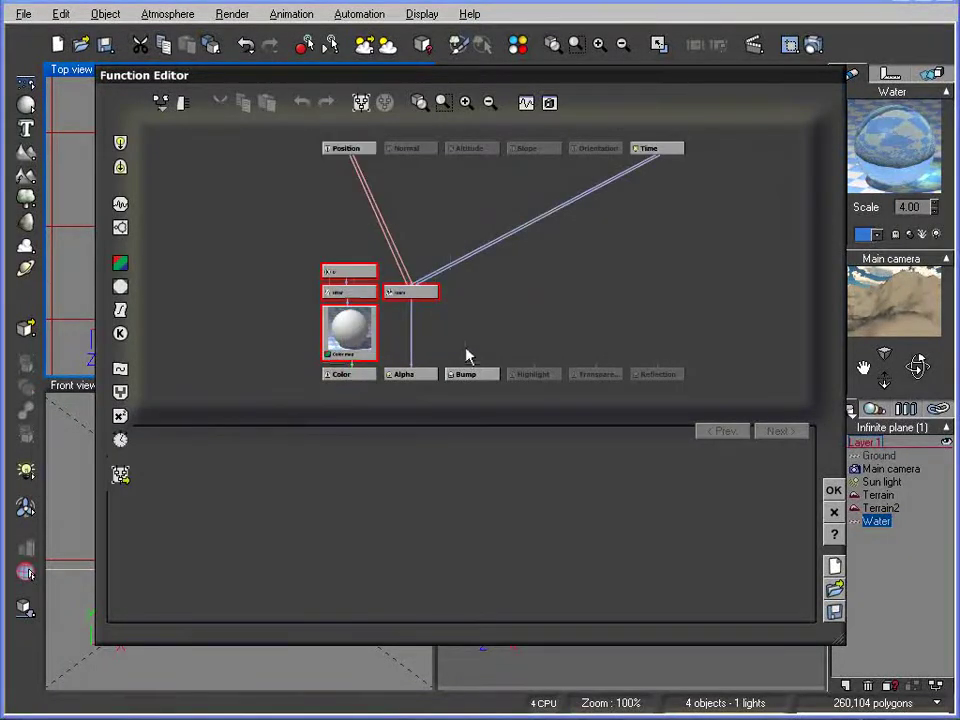
pyautogui.click(362, 102)
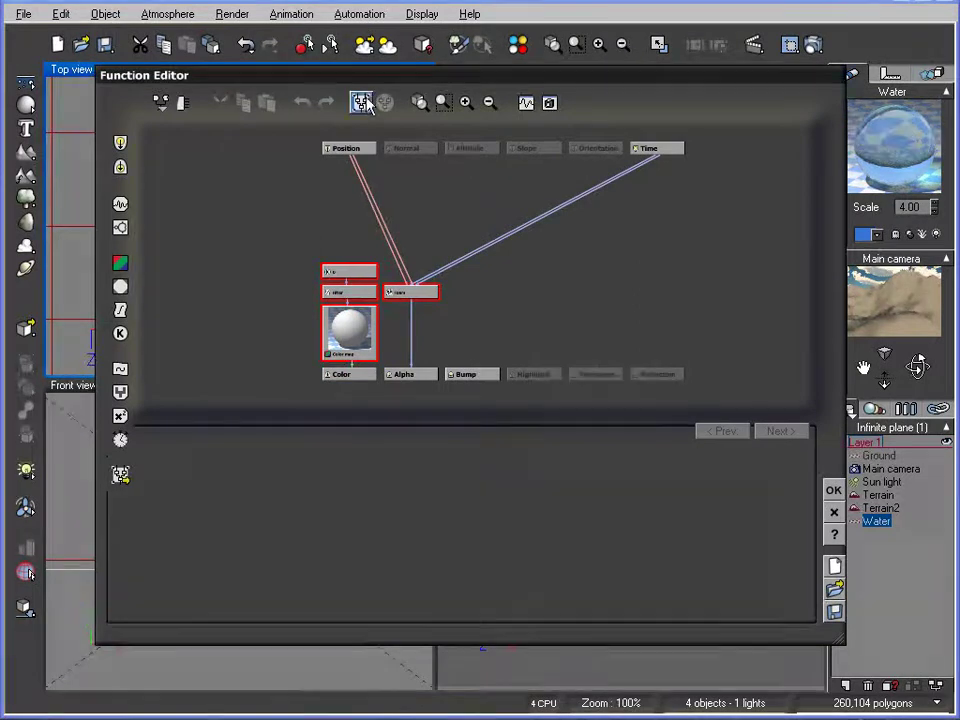
pyautogui.moveTo(354, 362); pyautogui.dragTo(377, 285)
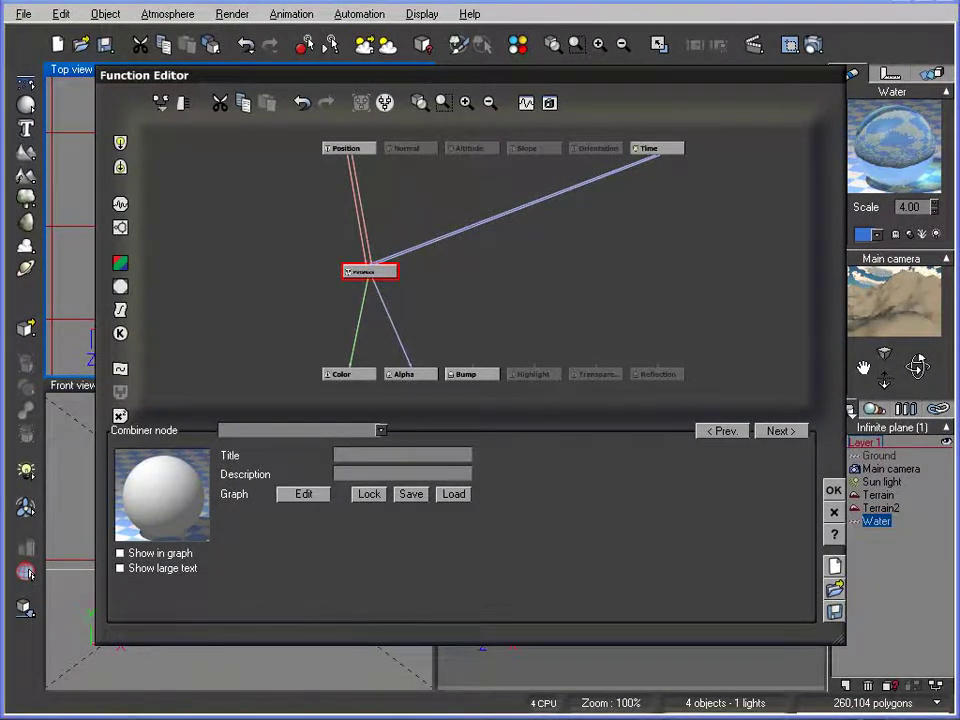
# Close the Function Editor and the water material's editor without keeping the graph changes
pyautogui.click(836, 513)
pyautogui.click(762, 447)
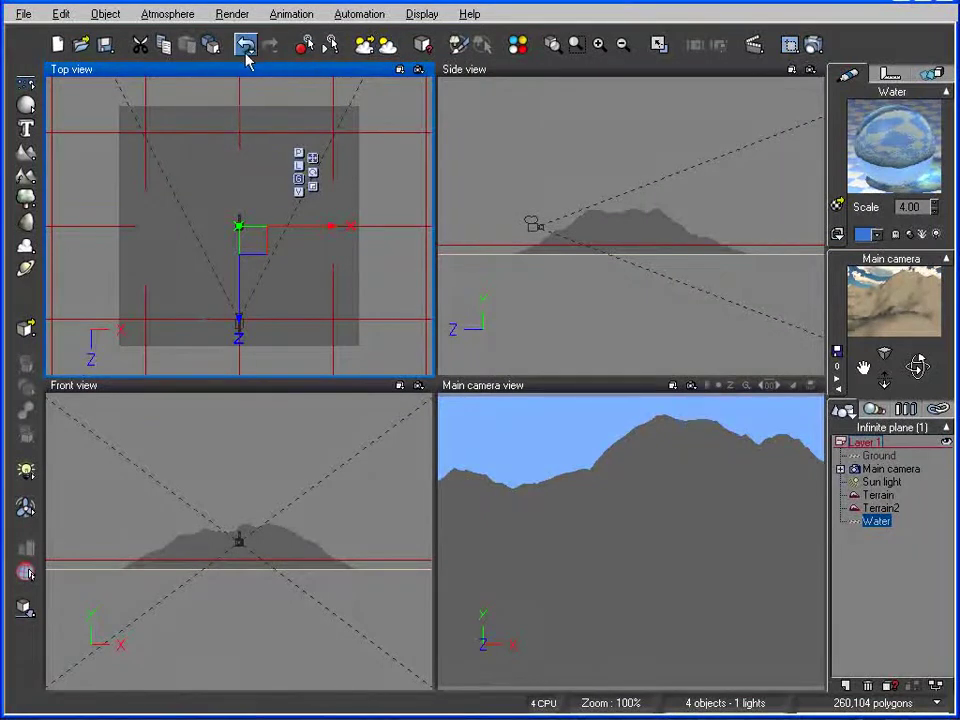
# Review the EcoSystem Painter's tool, scale, surface direction, rotation and population options, and close it
pyautogui.click(456, 45)
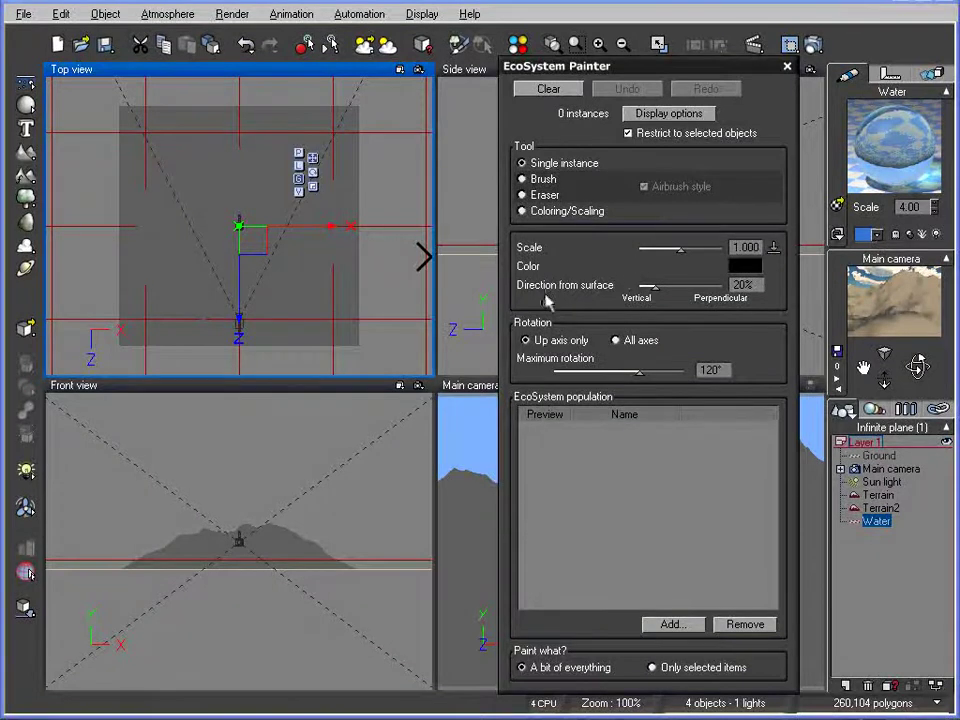
pyautogui.moveTo(655, 287)
pyautogui.mouseDown()
pyautogui.moveTo(696, 306)
pyautogui.moveTo(690, 283)
pyautogui.moveTo(652, 287)
pyautogui.mouseUp()
pyautogui.click(787, 67)
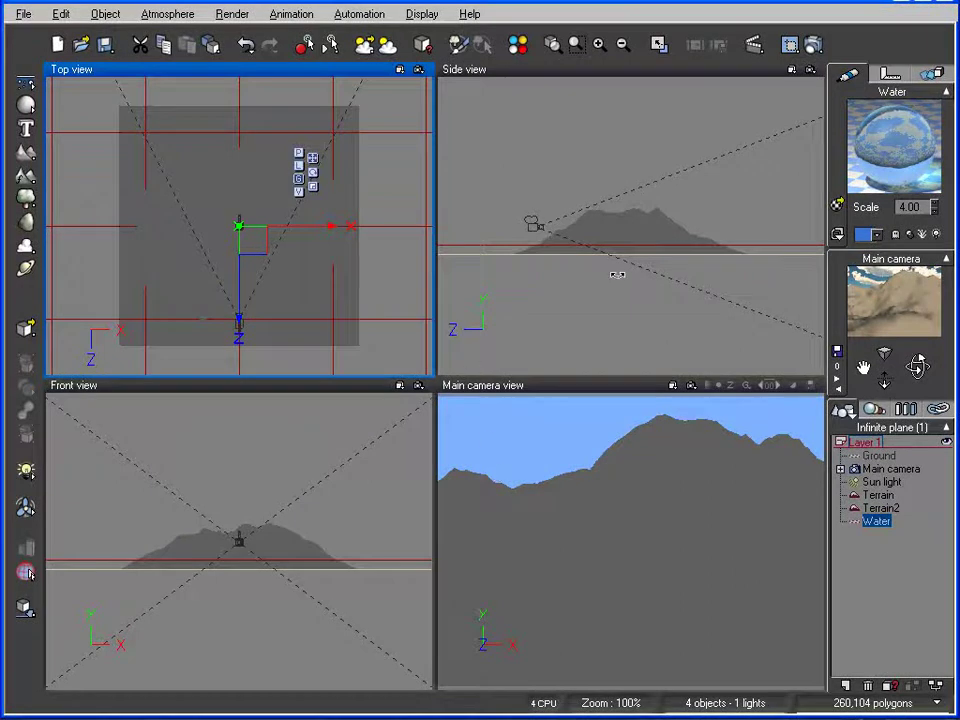
# Examine the main camera's advanced options for aspect ratio, film settings, lens glare and post processing, and dismiss them
pyautogui.click(880, 468)
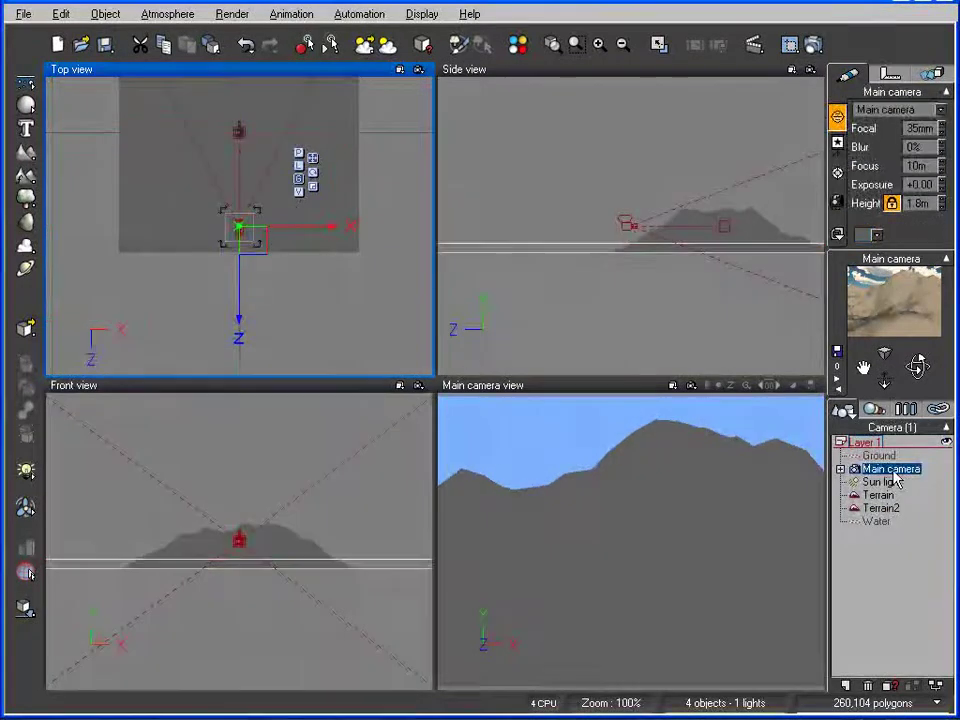
pyautogui.rightClick(893, 472)
pyautogui.click(920, 404)
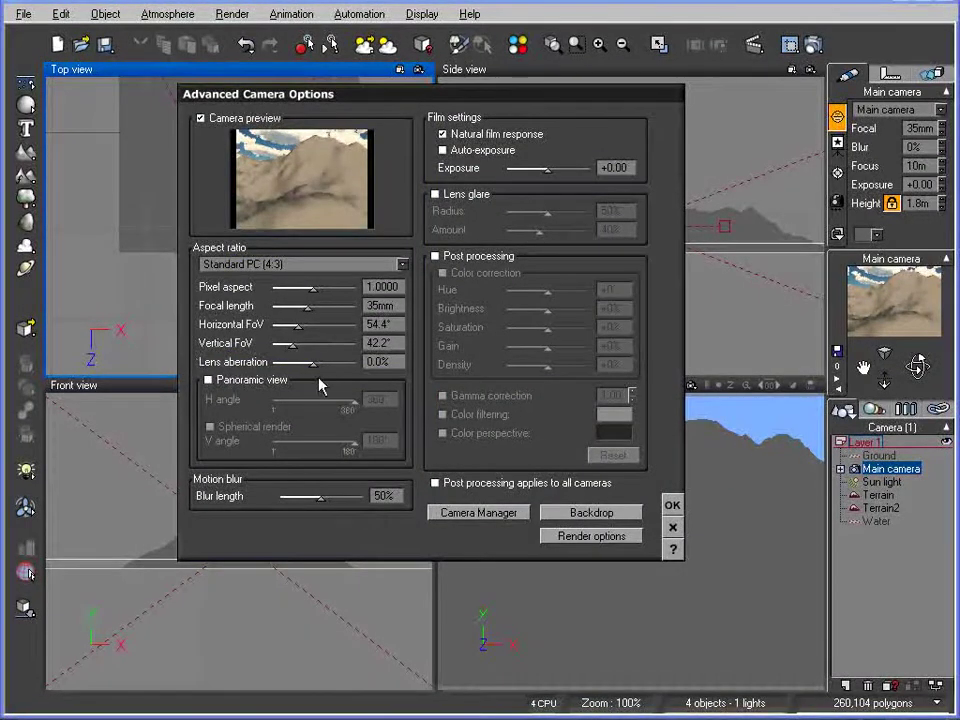
pyautogui.click(672, 530)
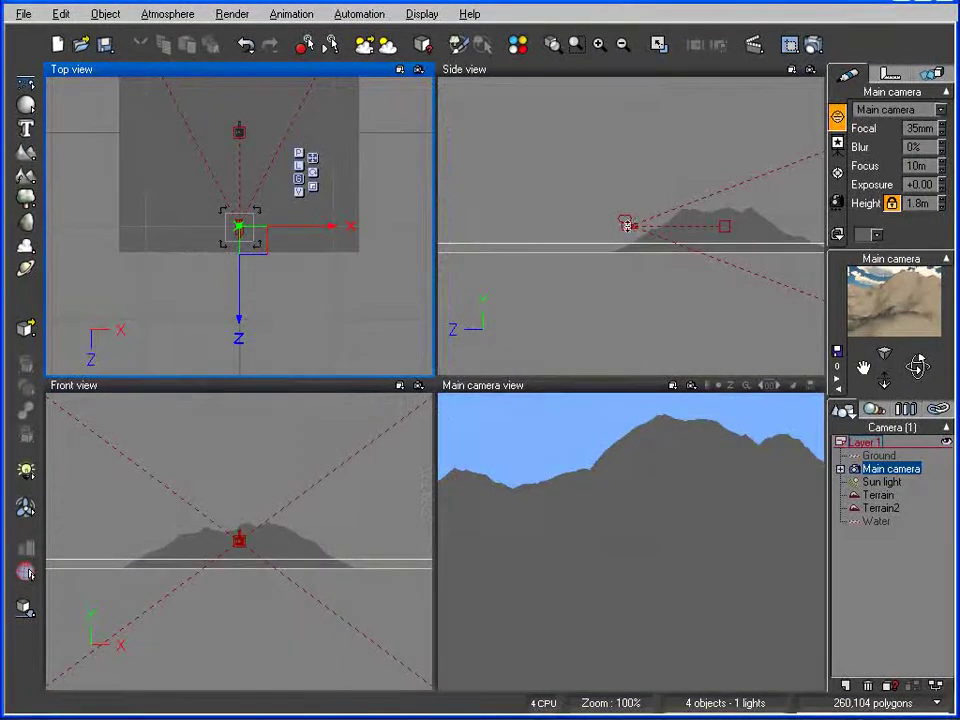
# Move the main camera back from the terrains along the Z axis and tilt it slightly upward to frame more sky
pyautogui.click(626, 224)
pyautogui.moveTo(622, 217); pyautogui.dragTo(560, 222)
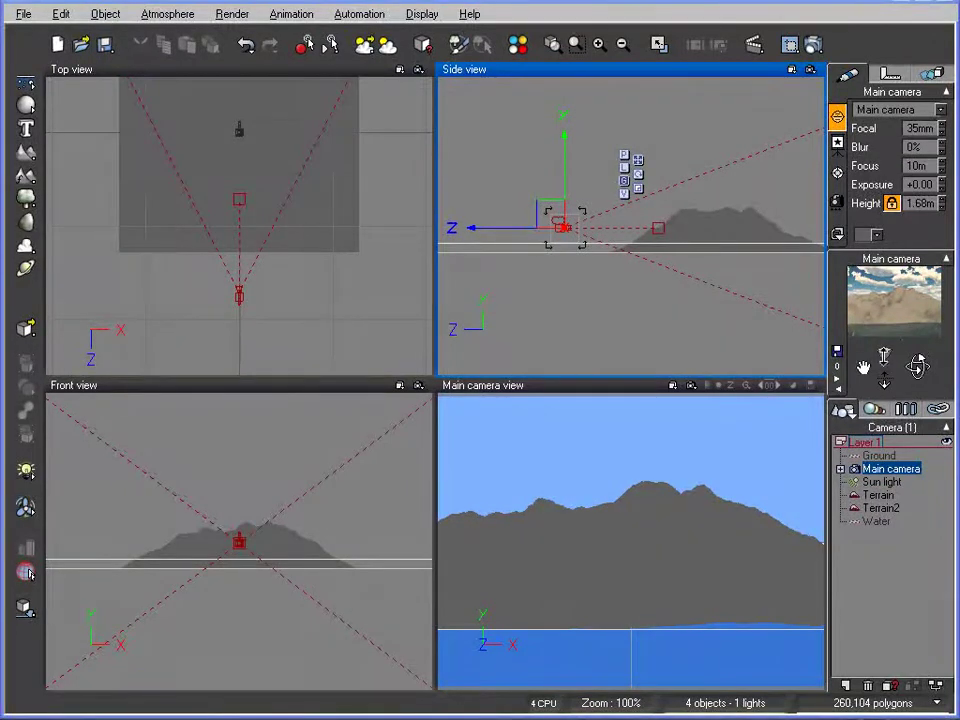
pyautogui.moveTo(904, 361); pyautogui.dragTo(918, 366)
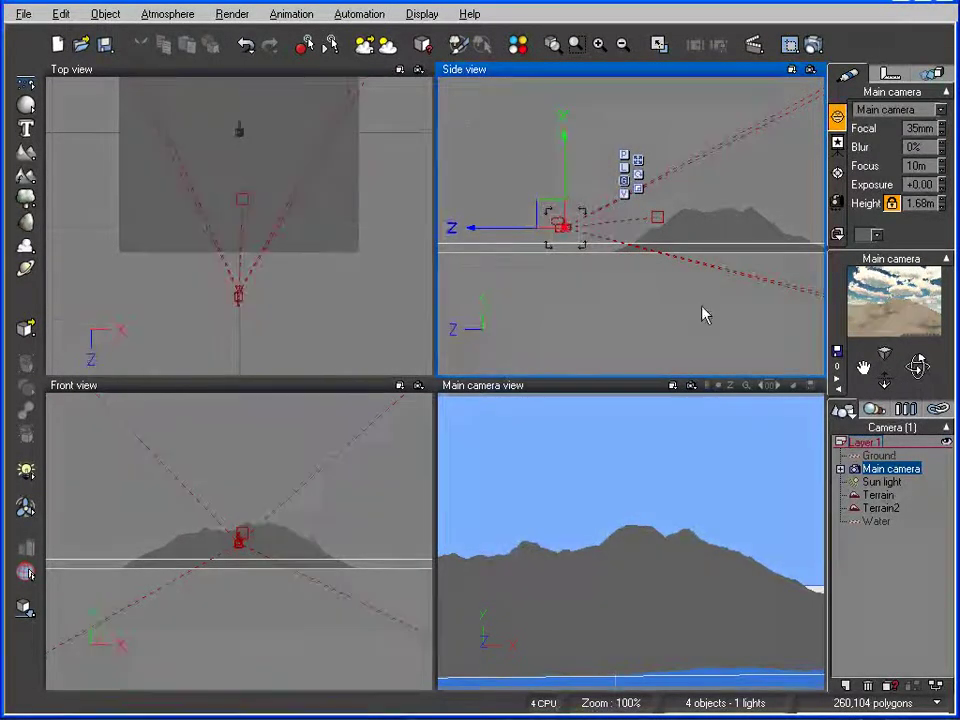